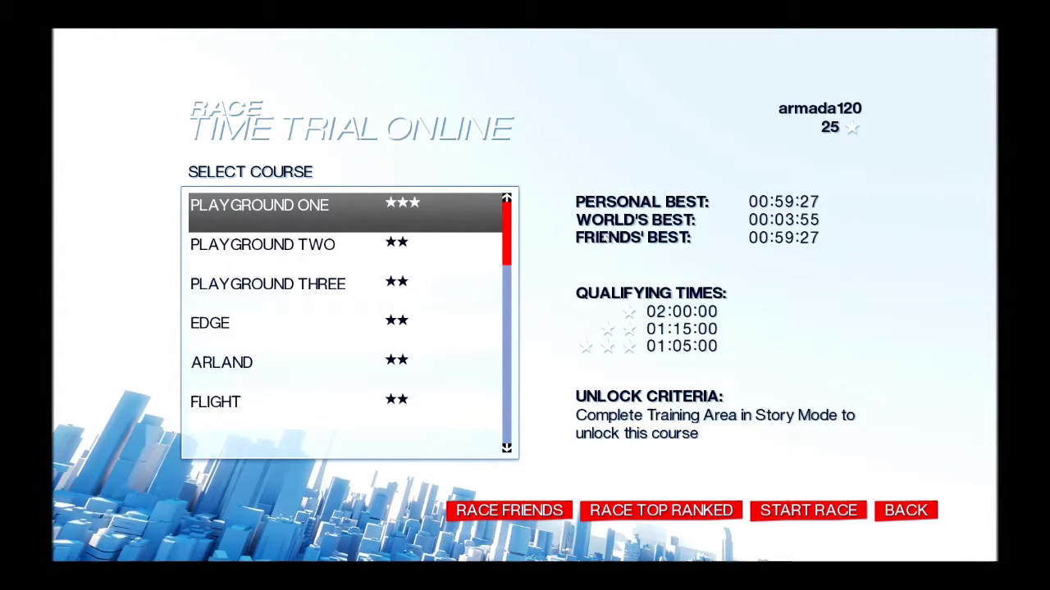
Step: Scroll down through the Time Trial Online courses, then back up to EDGE
key(Down)
key(Down)
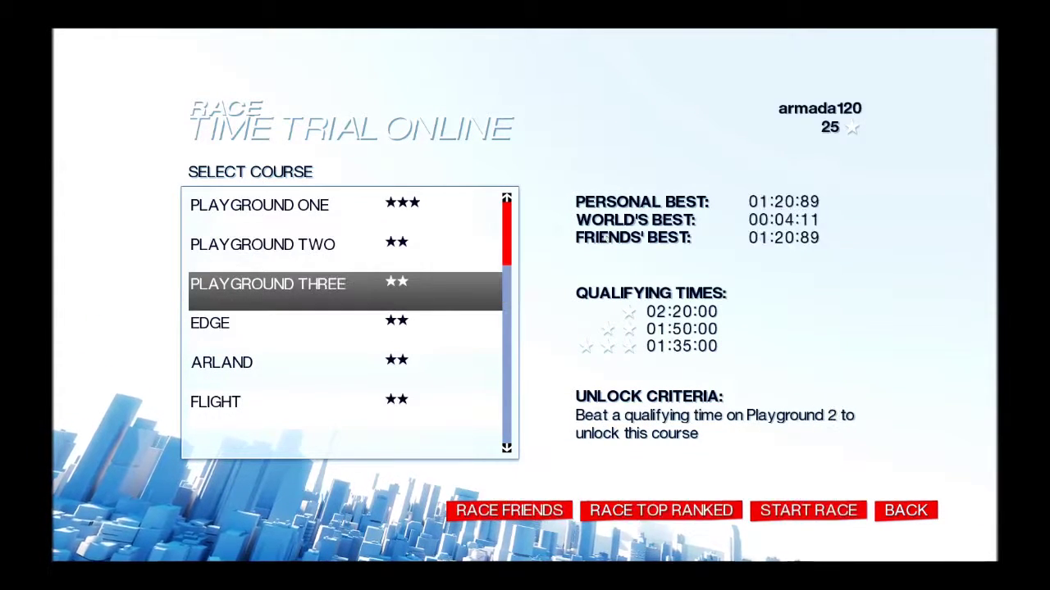
key(Down)
key(Down)
key(Down)
key(Down)
key(Down)
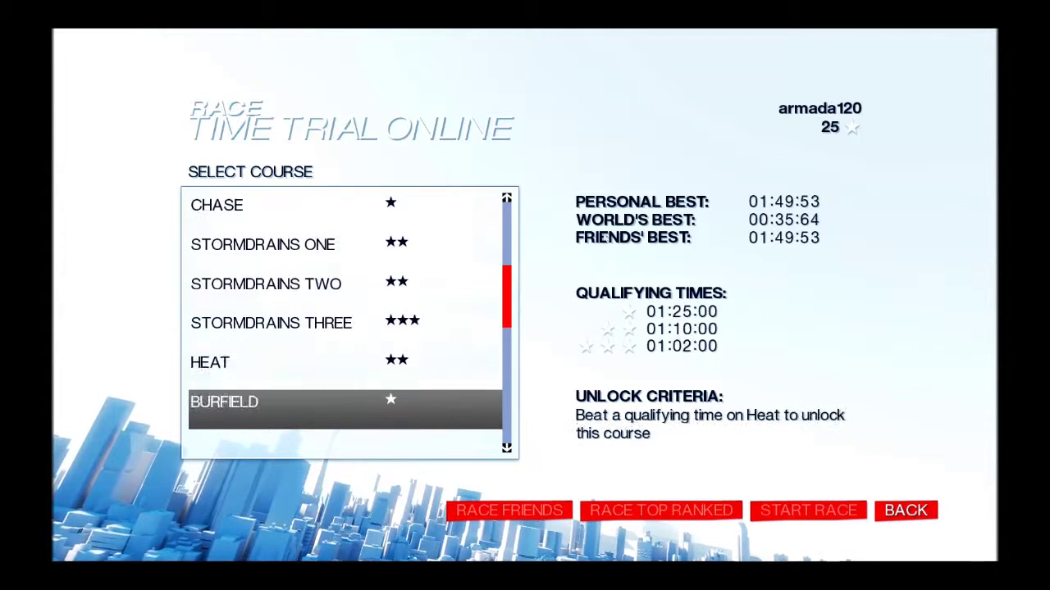
key(Down)
key(Up)
key(Down)
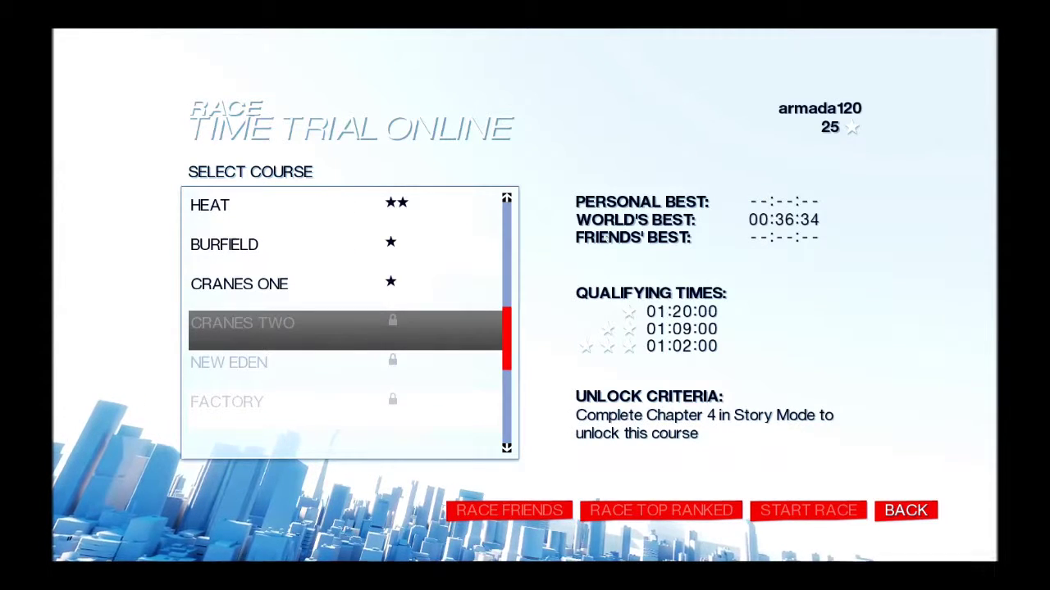
key(Up)
key(Up)
key(Up)
key(Up)
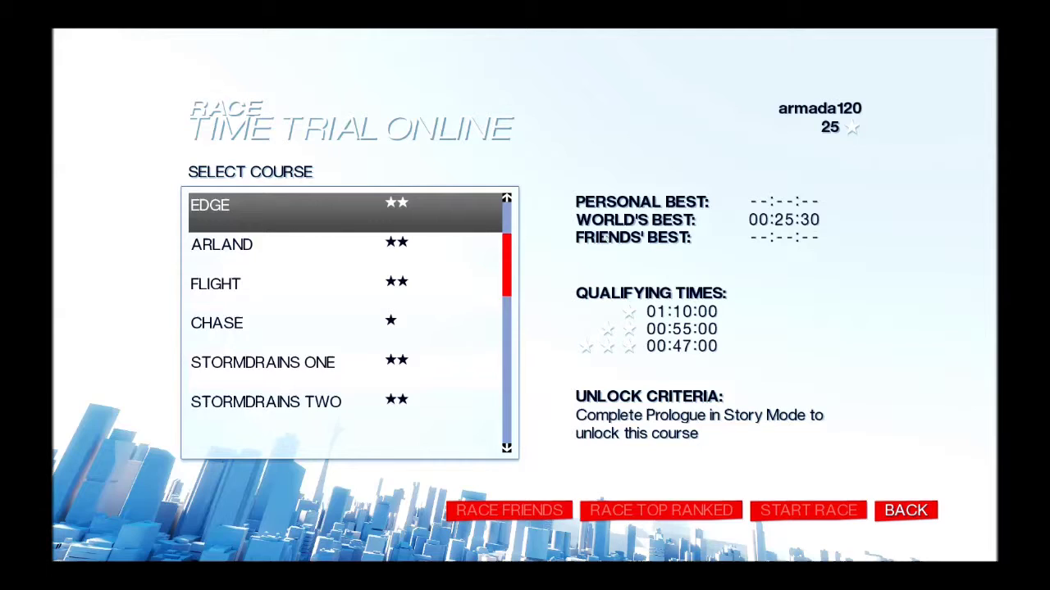